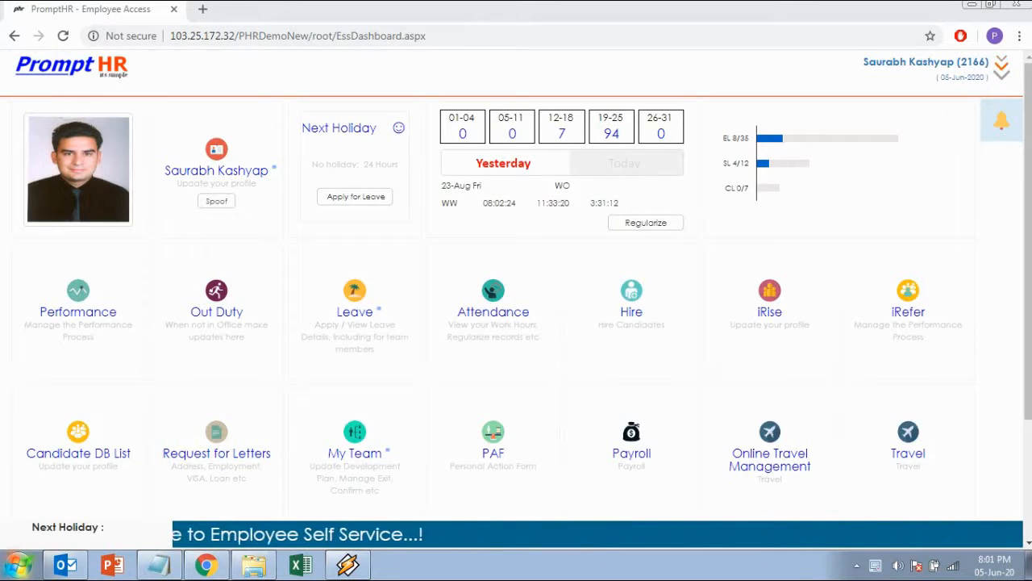
Step: Open the Hire module in the Raise a RRF role and start adding a new MRF
left_click(631, 312)
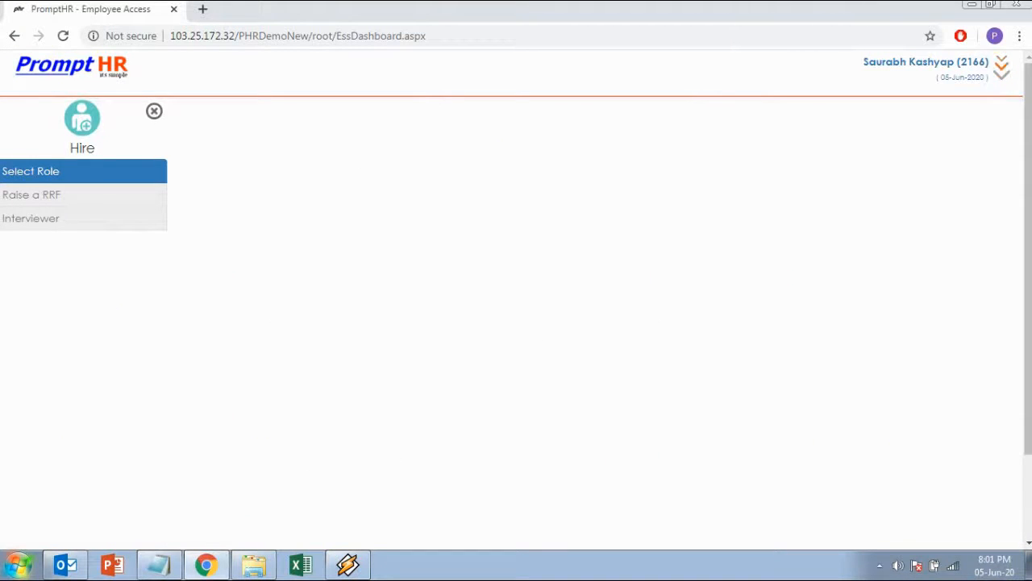
left_click(49, 195)
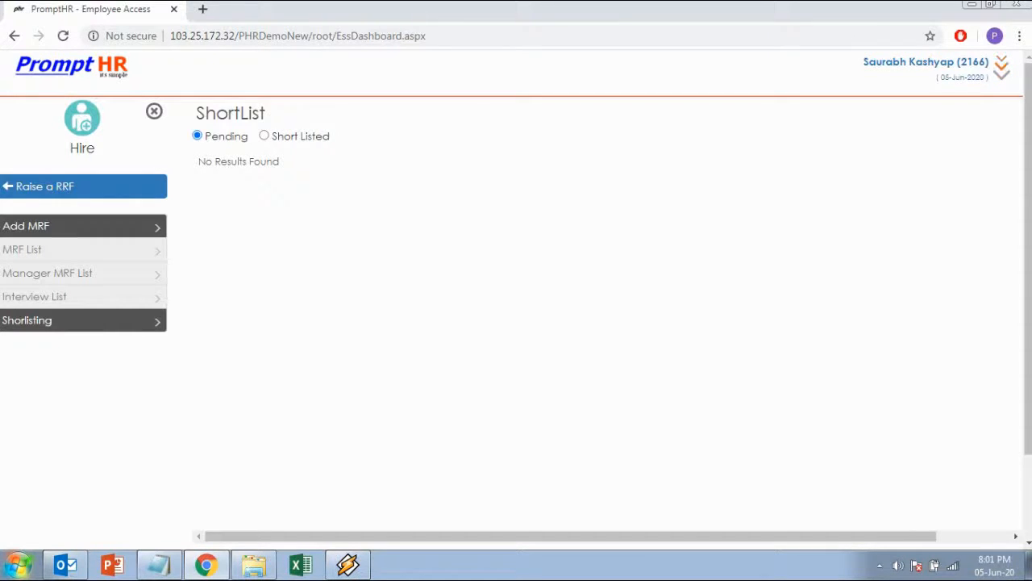
left_click(81, 226)
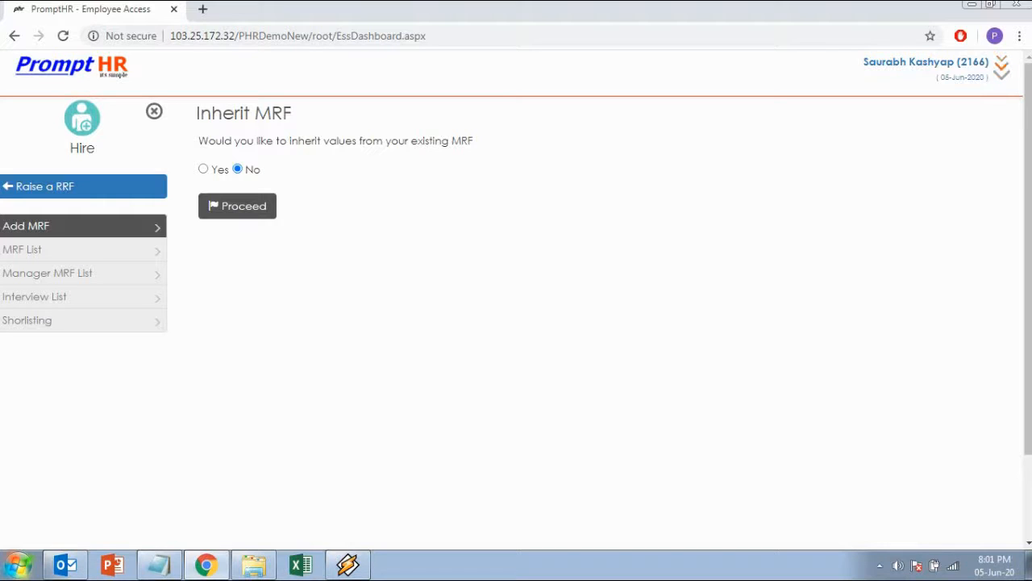
Step: Choose Yes for inheriting values from an existing MRF and proceed to the list of MRFs
double_click(203, 168)
left_click(238, 168)
left_click(204, 168)
left_click(237, 168)
left_click_drag(473, 140, 199, 141)
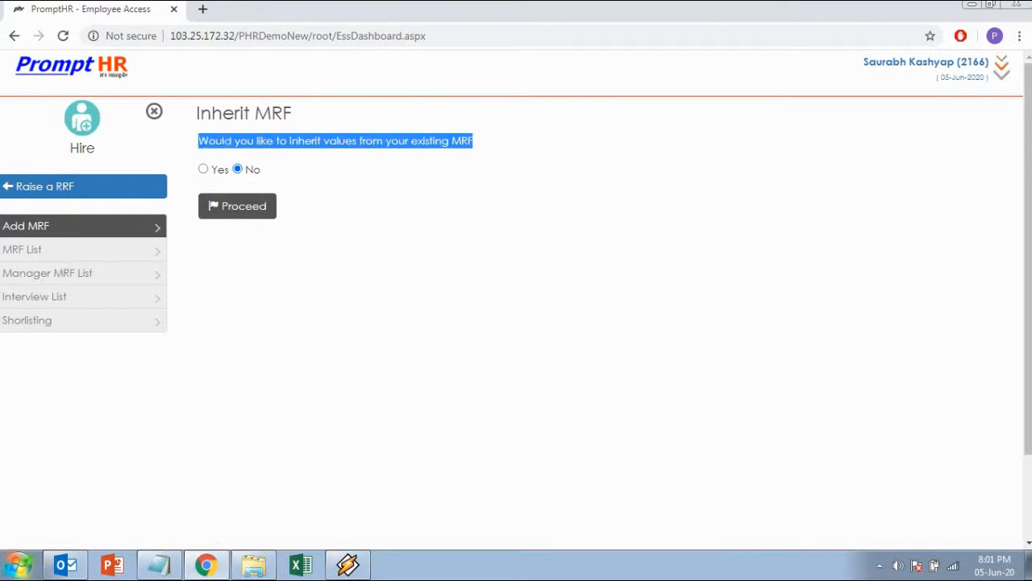
left_click(238, 190)
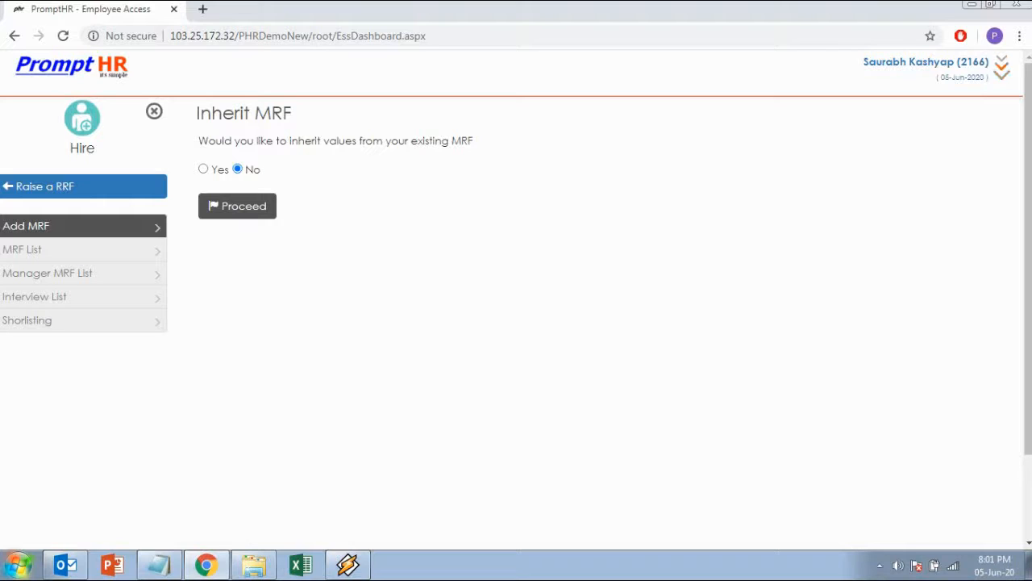
left_click(203, 168)
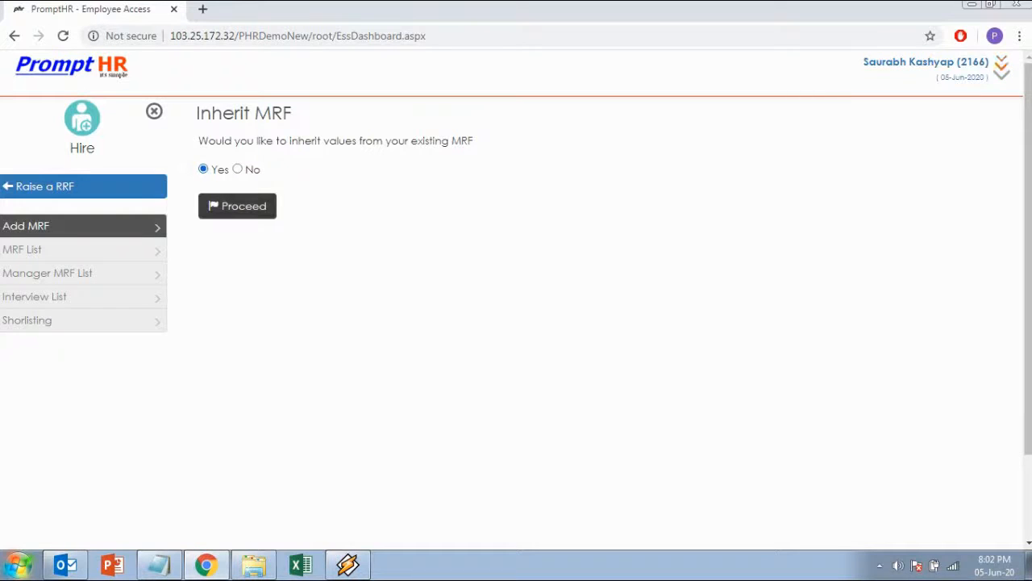
left_click(237, 206)
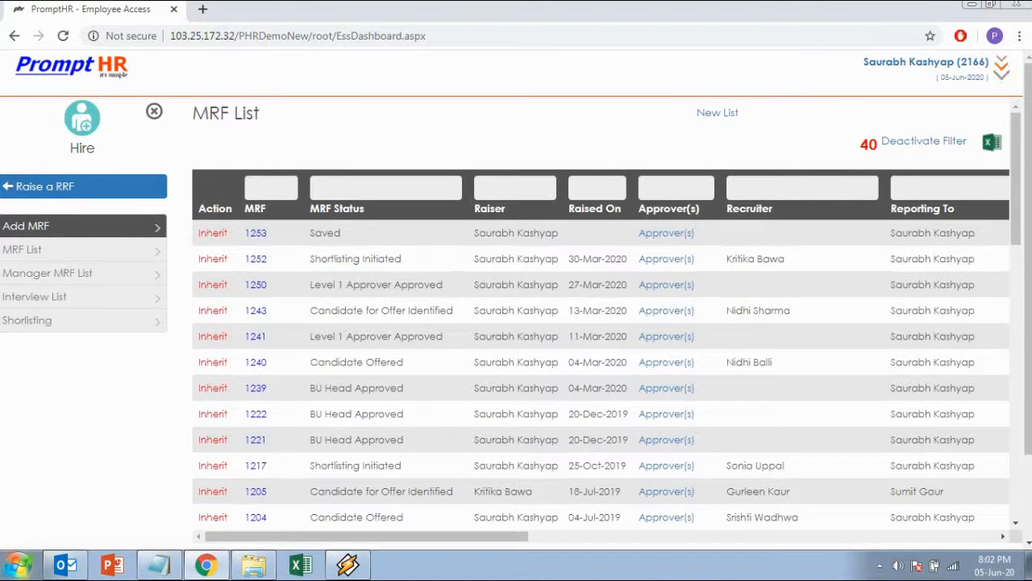
Step: Inherit the values of MRF 1252 and confirm the inheritance
mouse_move(1016, 179)
left_mouse_down()
mouse_move(1015, 410)
mouse_move(1016, 179)
left_mouse_up()
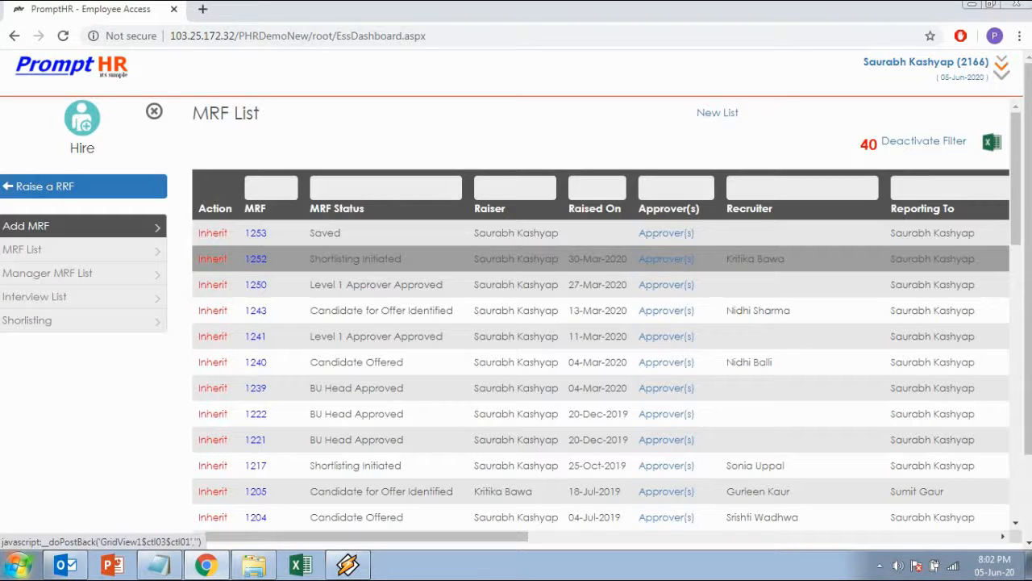
left_click(212, 258)
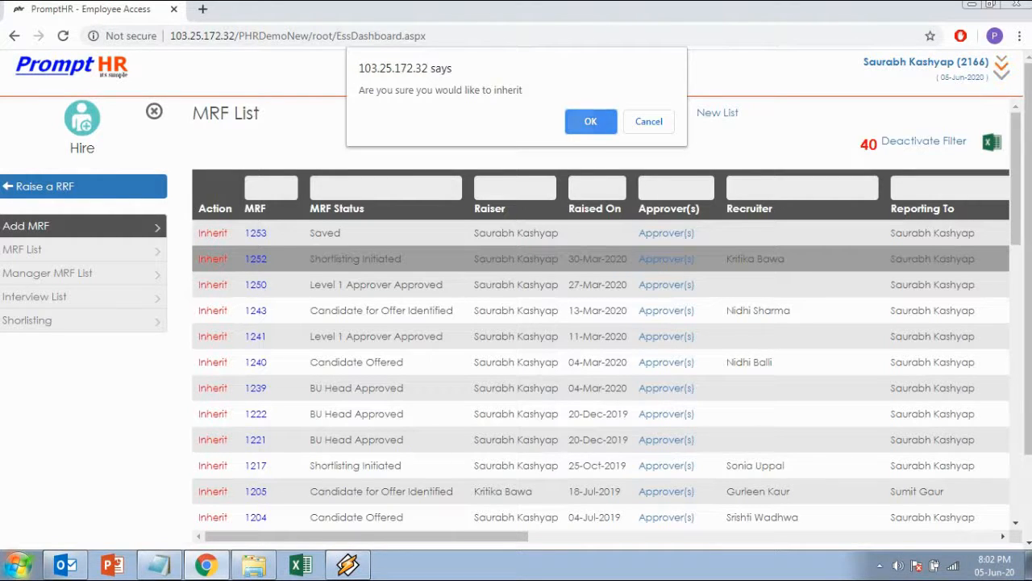
left_click(575, 123)
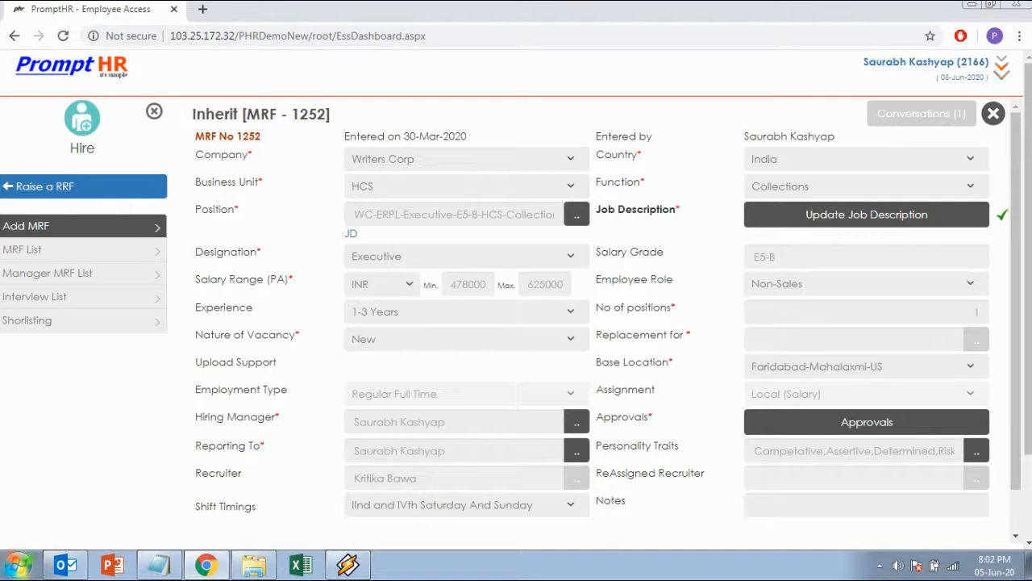
Step: Look over the whole inherited requisition form, including its company field and MRF number
left_click(466, 159)
left_click(467, 159)
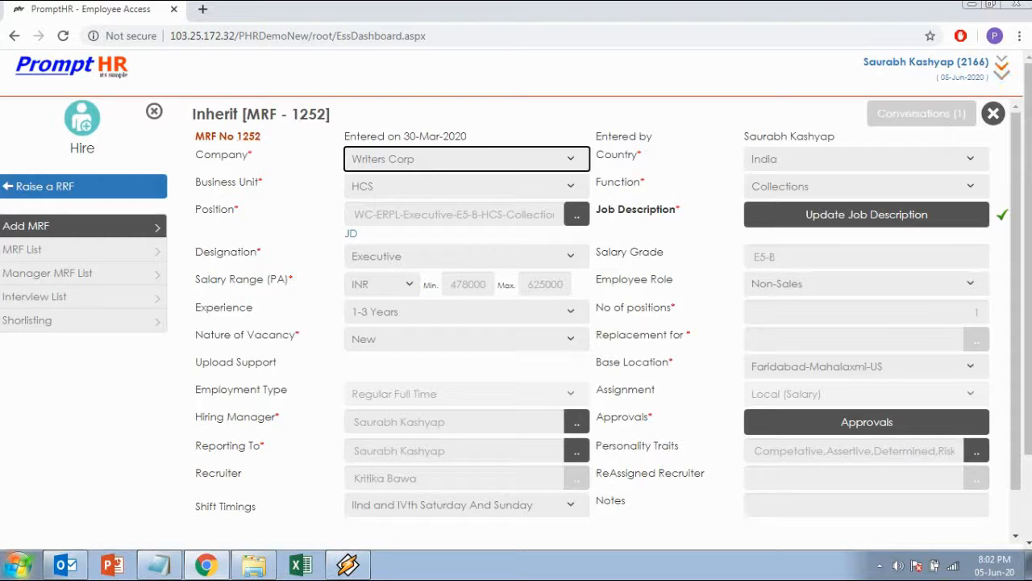
scroll(605, 323, "down", 1)
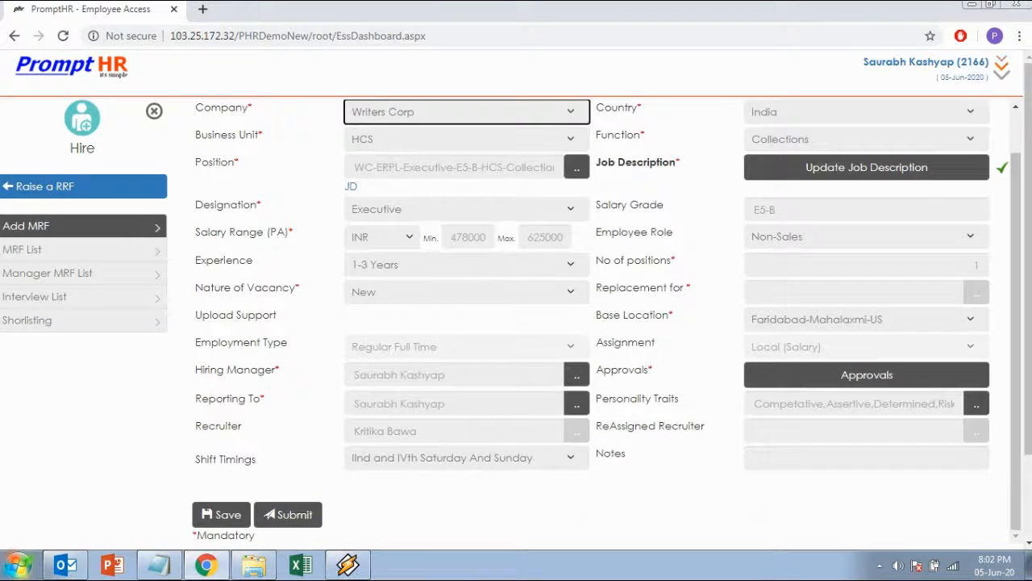
scroll(609, 320, "up", 1)
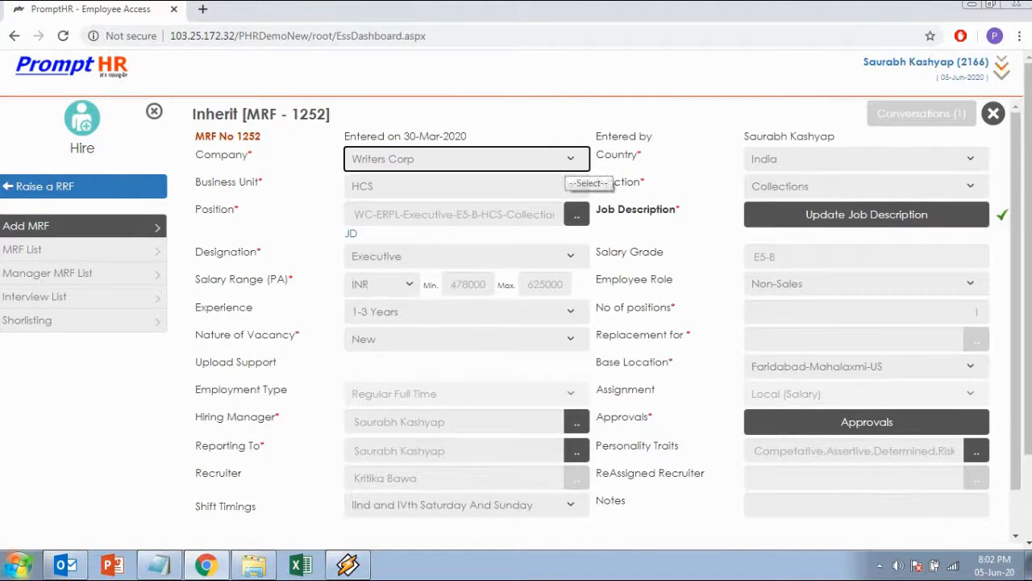
left_click(248, 137)
left_click_drag(262, 136, 236, 136)
left_click(278, 139)
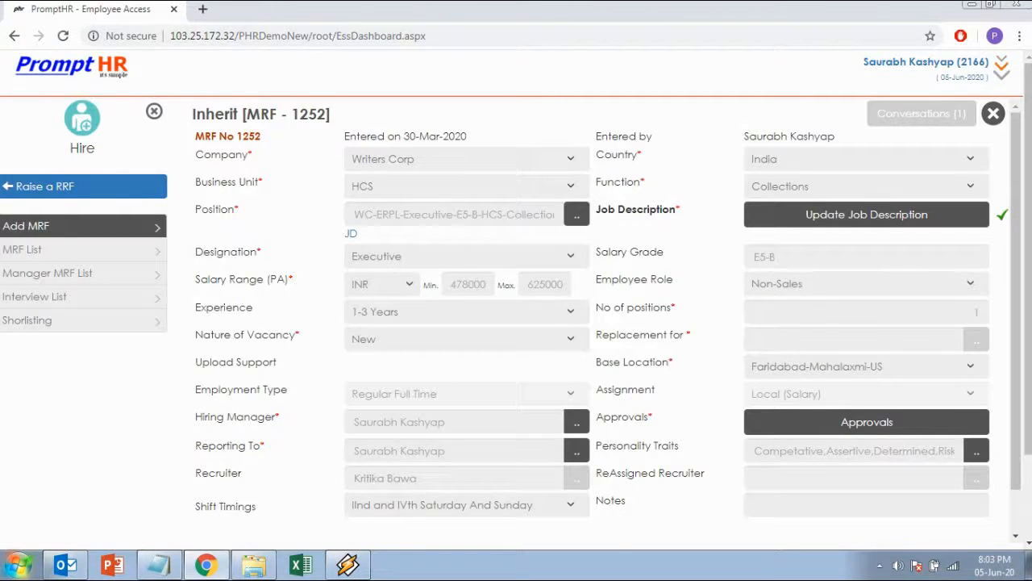
Step: Examine the inherited business unit, country, function, position, designation, salary range and salary grade
left_click(466, 186)
left_click(467, 186)
left_click(816, 161)
left_click(817, 160)
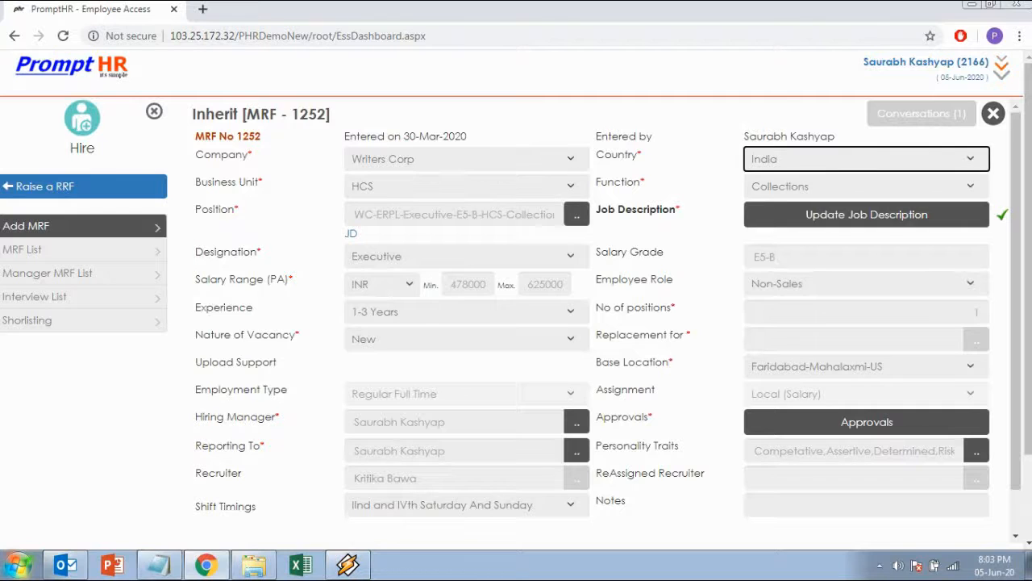
left_click(816, 186)
left_click(816, 186)
left_click(453, 215)
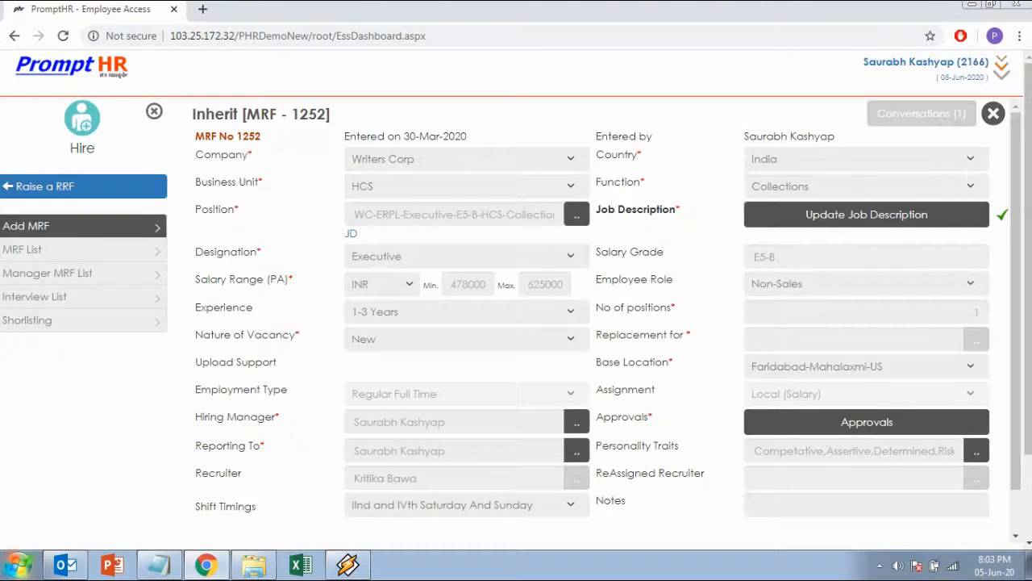
left_click(466, 256)
left_click(466, 257)
double_click(467, 284)
double_click(546, 284)
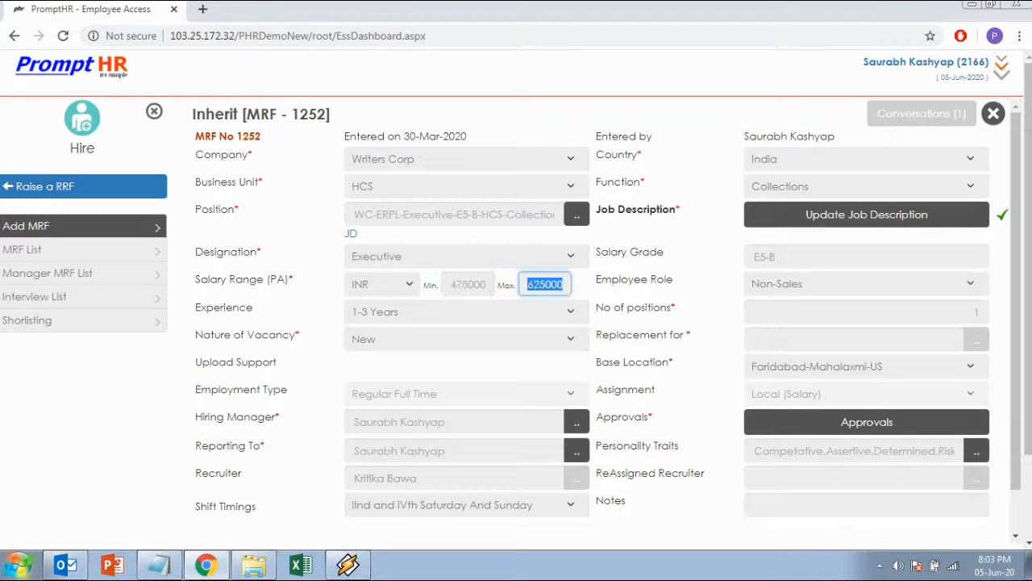
left_click(806, 257)
Step: Set the requisition's required experience to 3-5 Years
left_click(466, 312)
left_click(466, 311)
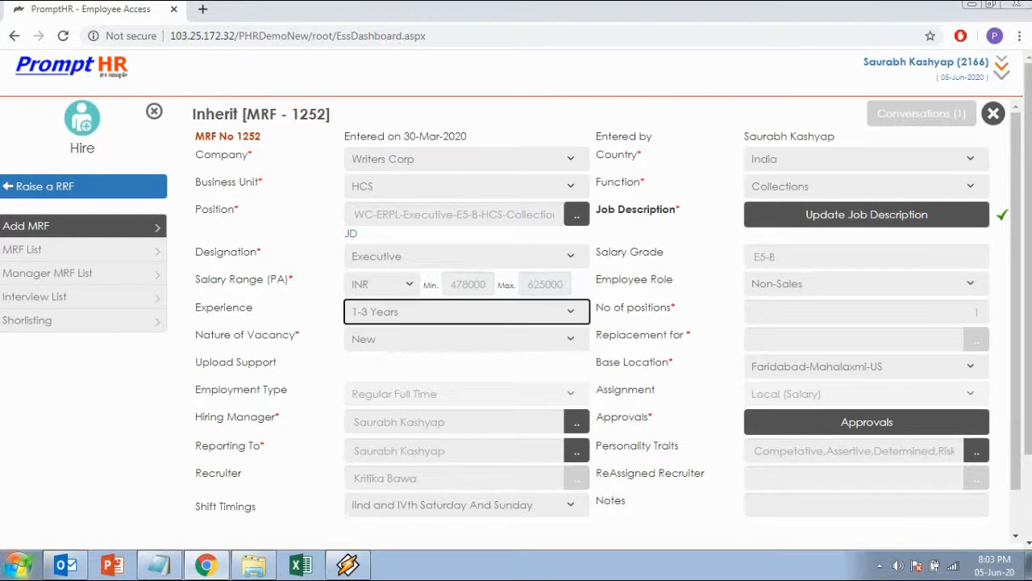
left_click(466, 311)
left_click(466, 311)
left_click(466, 311)
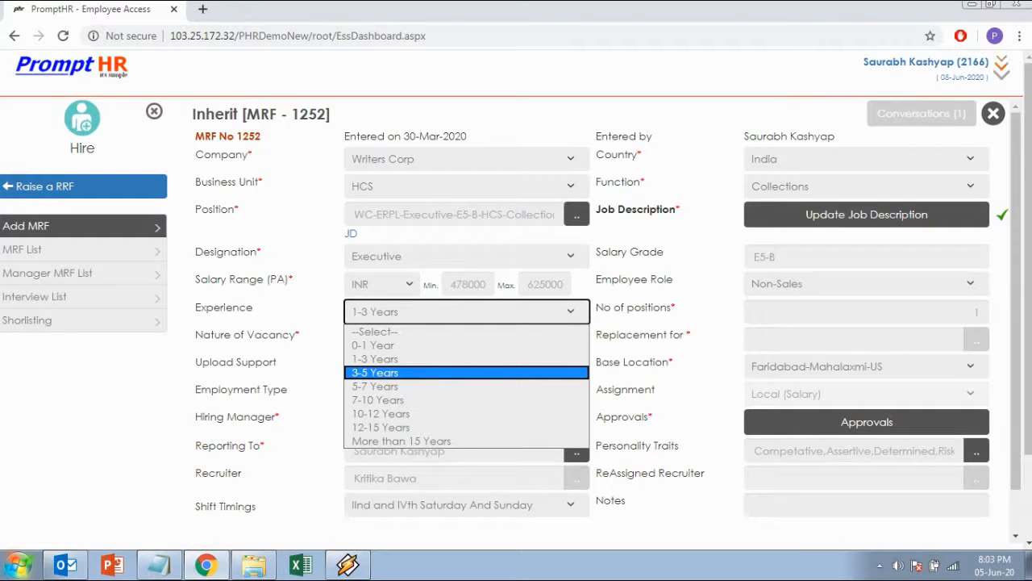
left_click(466, 373)
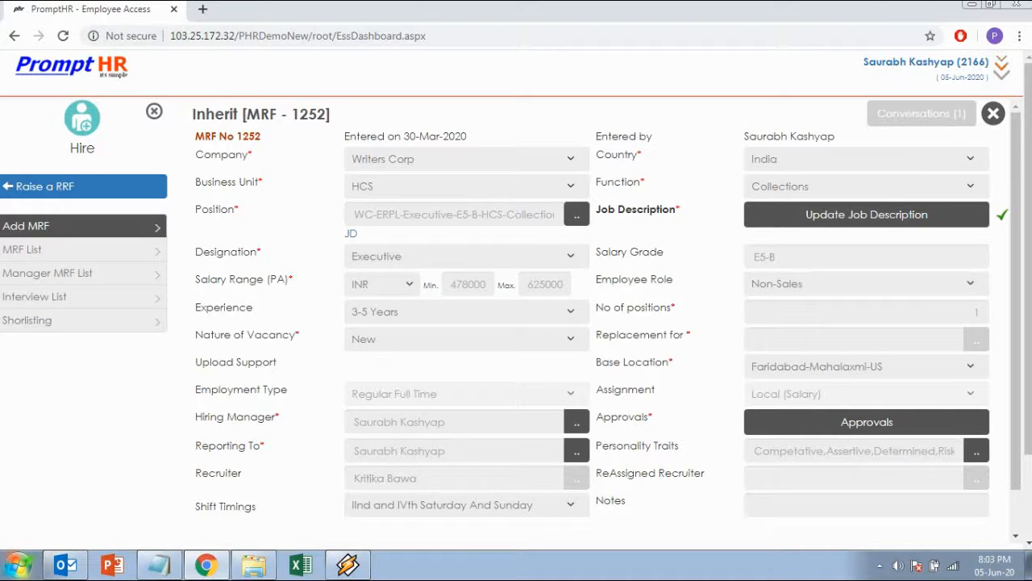
Step: Review the requisition's nature of vacancy, hiring manager selection list and job description
left_click(466, 339)
left_click(466, 339)
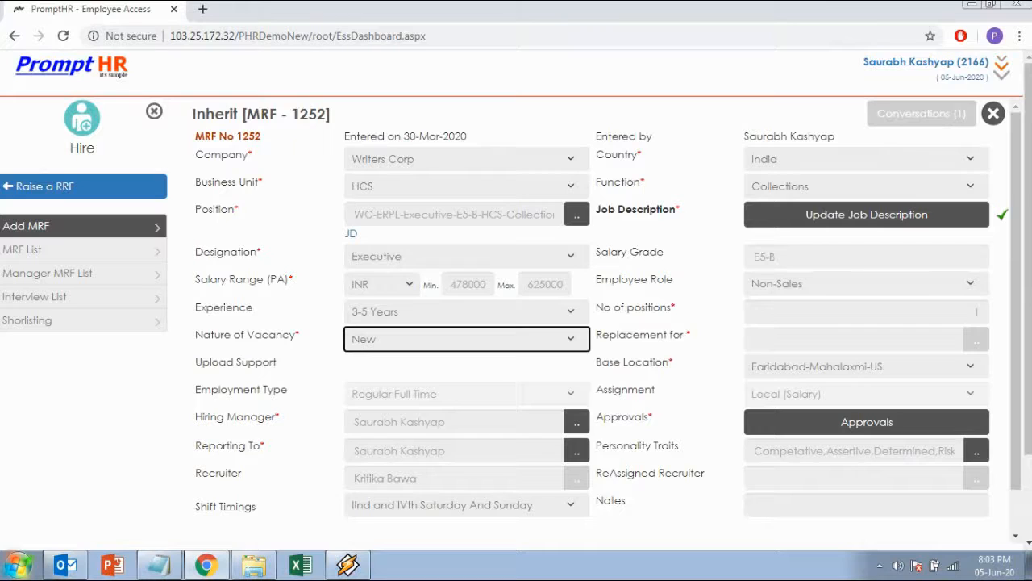
left_click(466, 339)
left_click(323, 349)
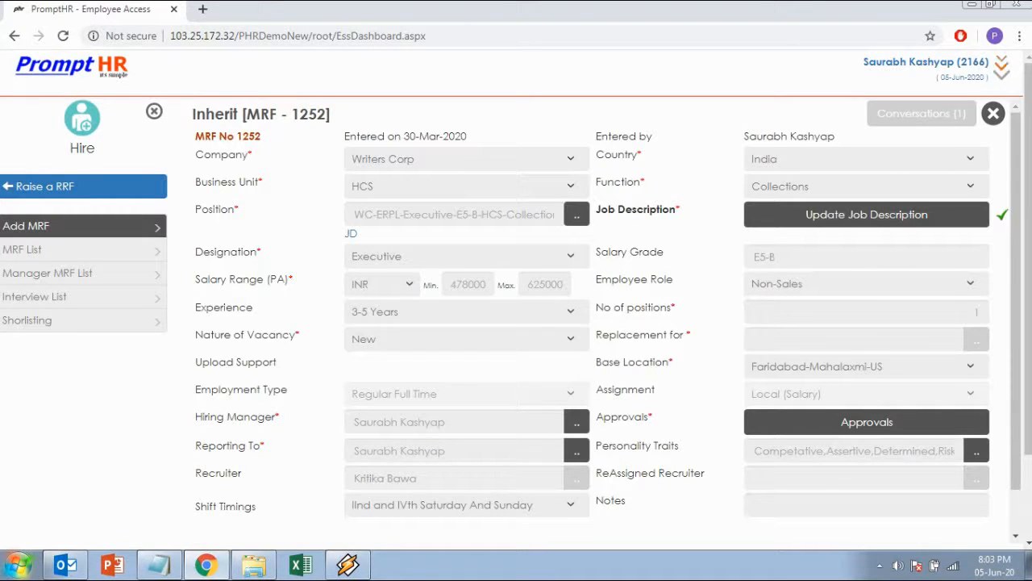
left_click(577, 422)
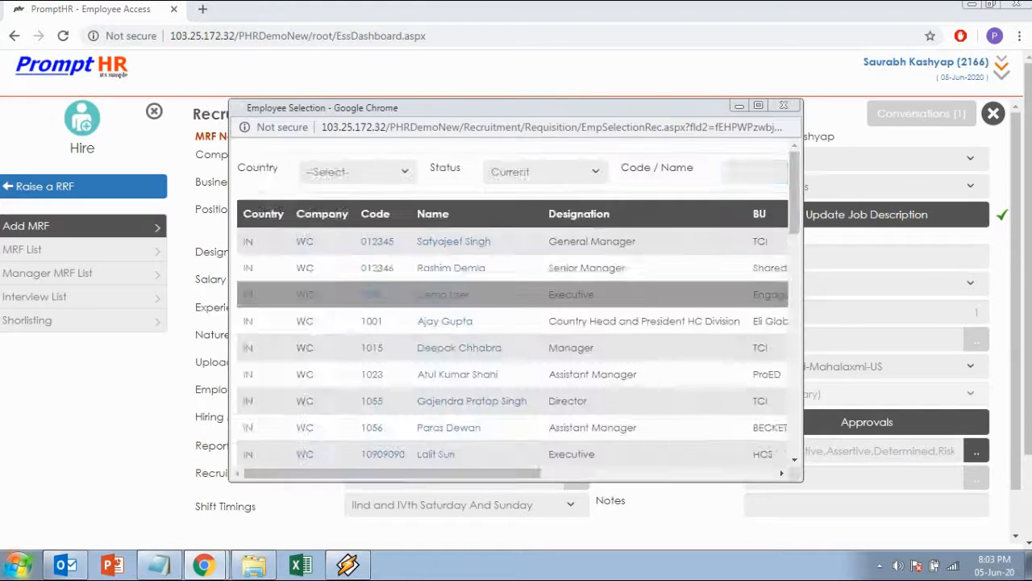
left_click(783, 105)
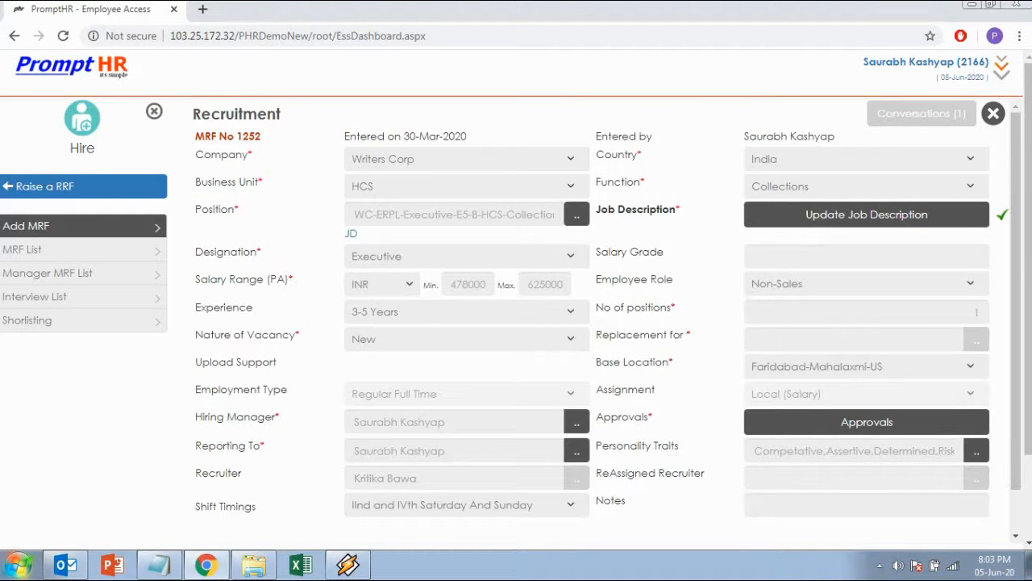
left_click(867, 215)
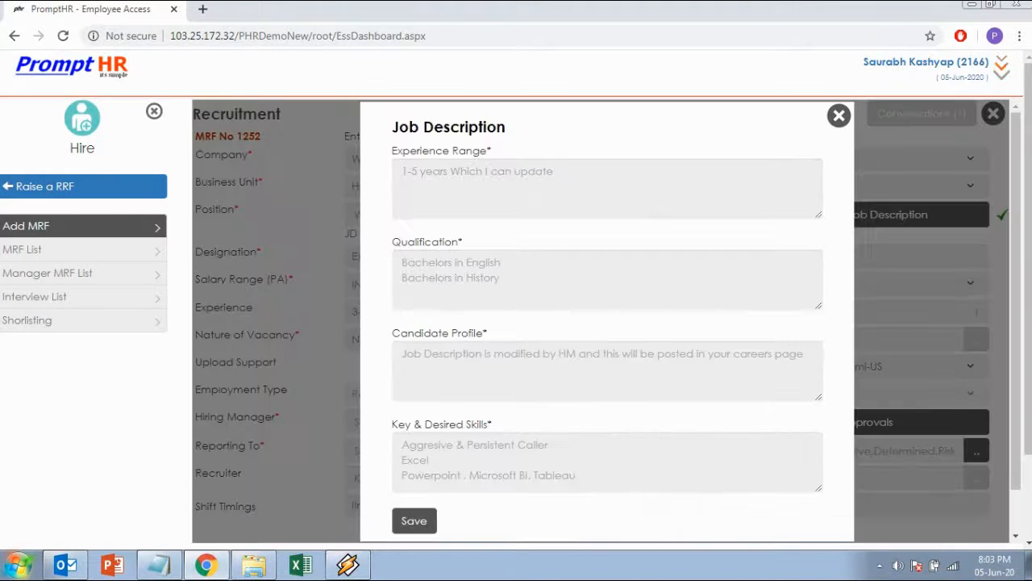
left_click(839, 115)
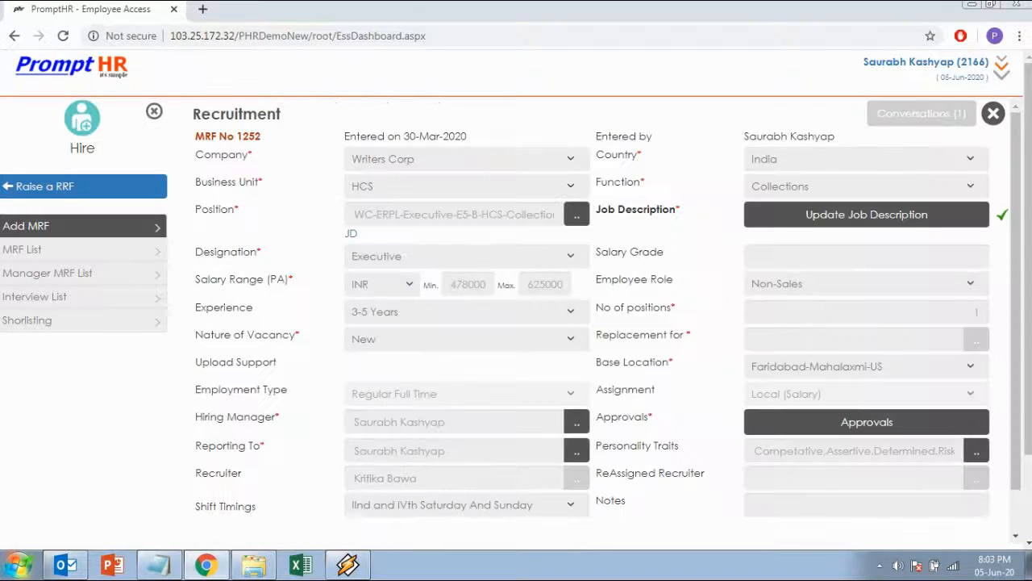
Step: Save the inherited requisition as a new MRF and confirm the save
scroll(605, 307, "down", 3)
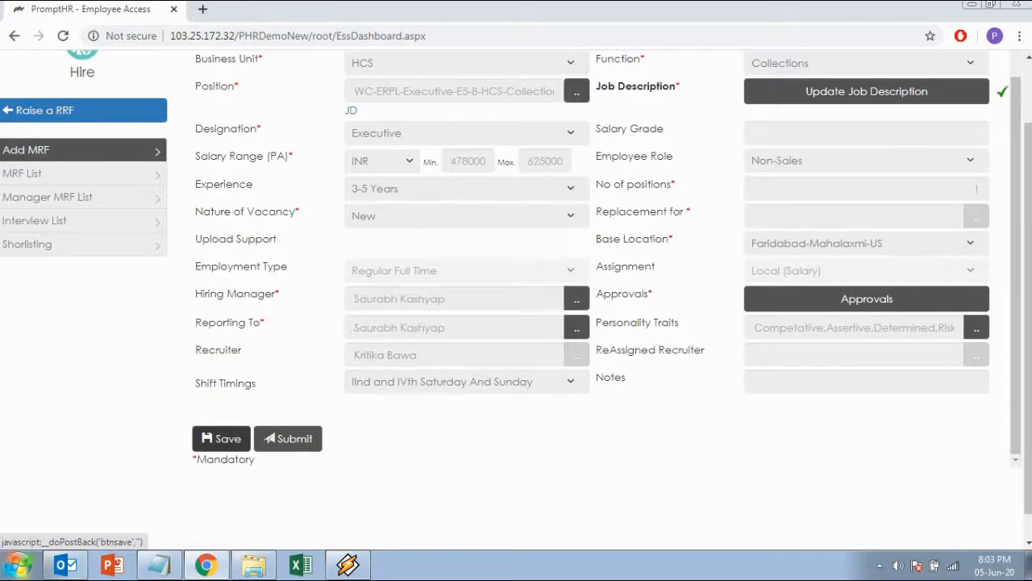
left_click(221, 438)
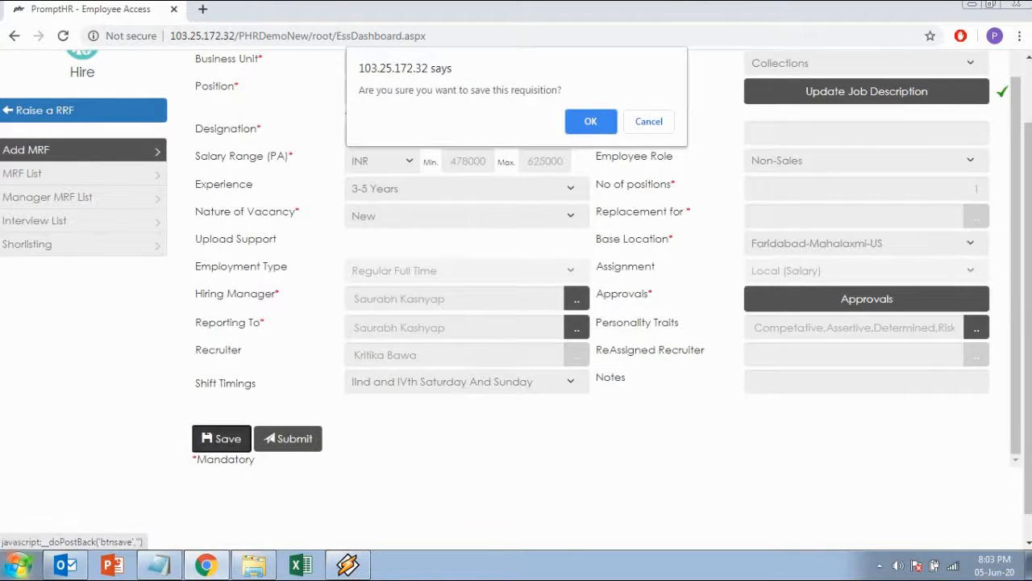
key("Return")
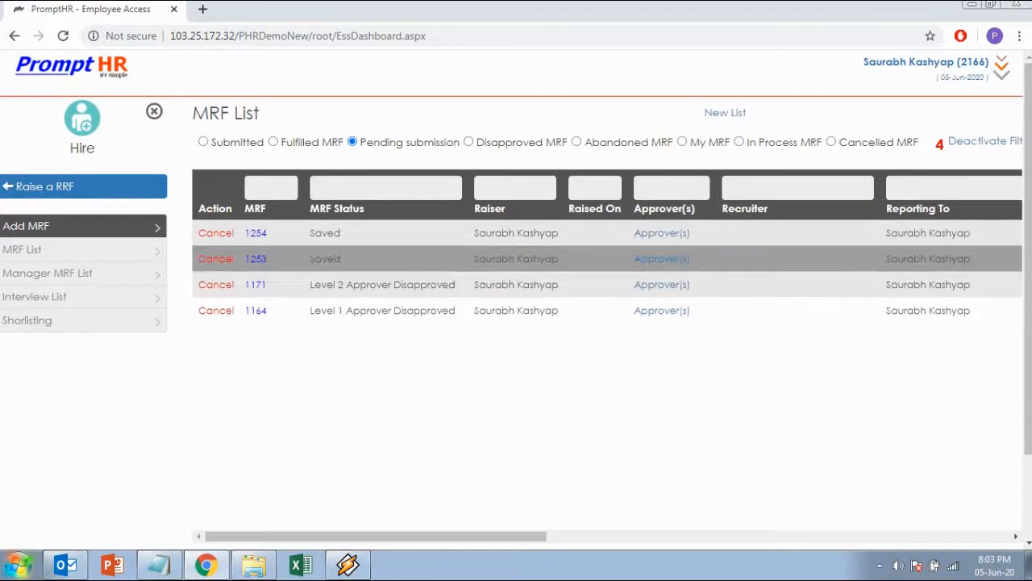
Step: Check the number and status of the newly saved MRF in the pending submission list, and open MRF 1254
left_click_drag(269, 233, 244, 233)
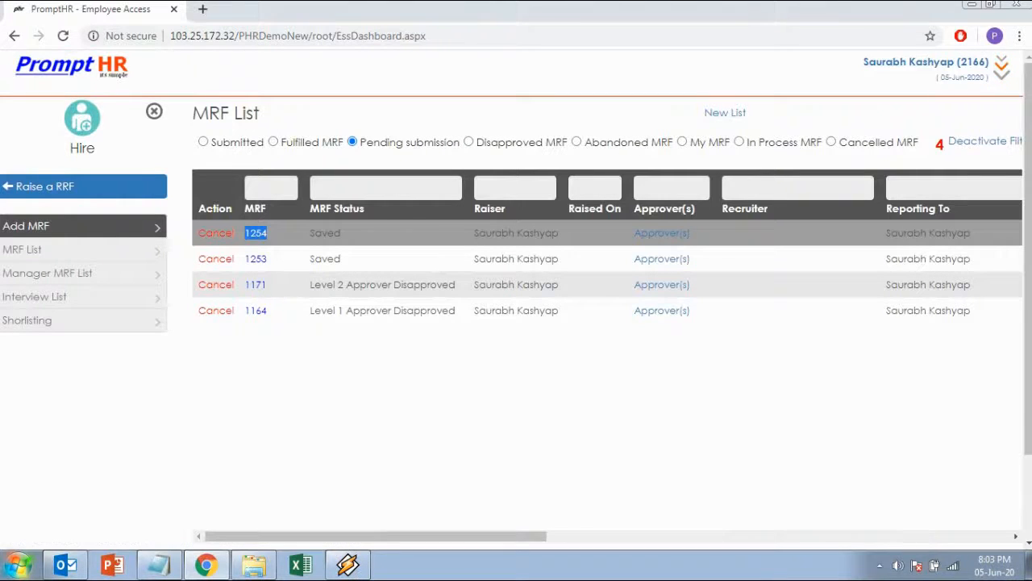
left_click(243, 233)
left_click_drag(268, 233, 244, 233)
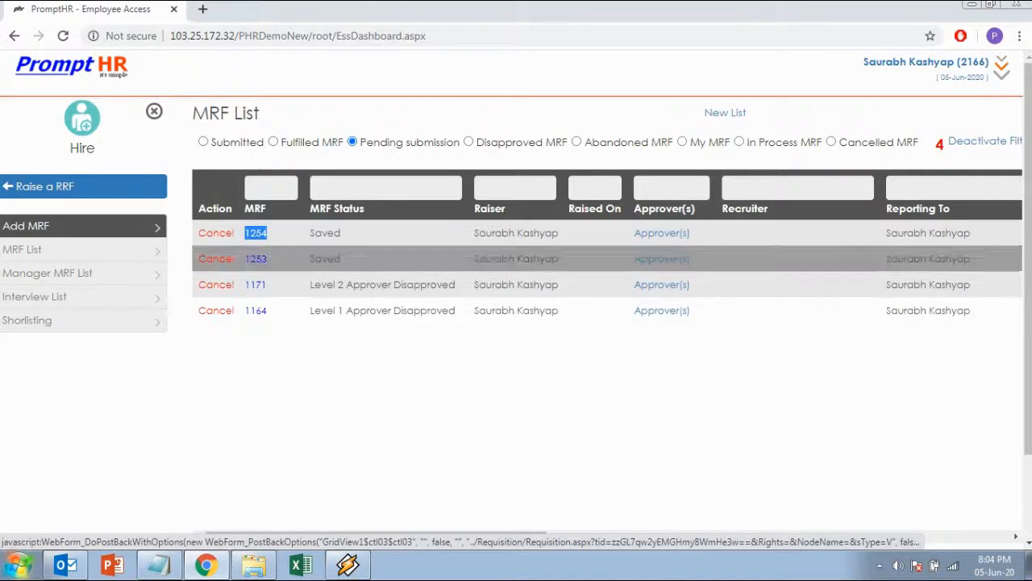
left_click(270, 355)
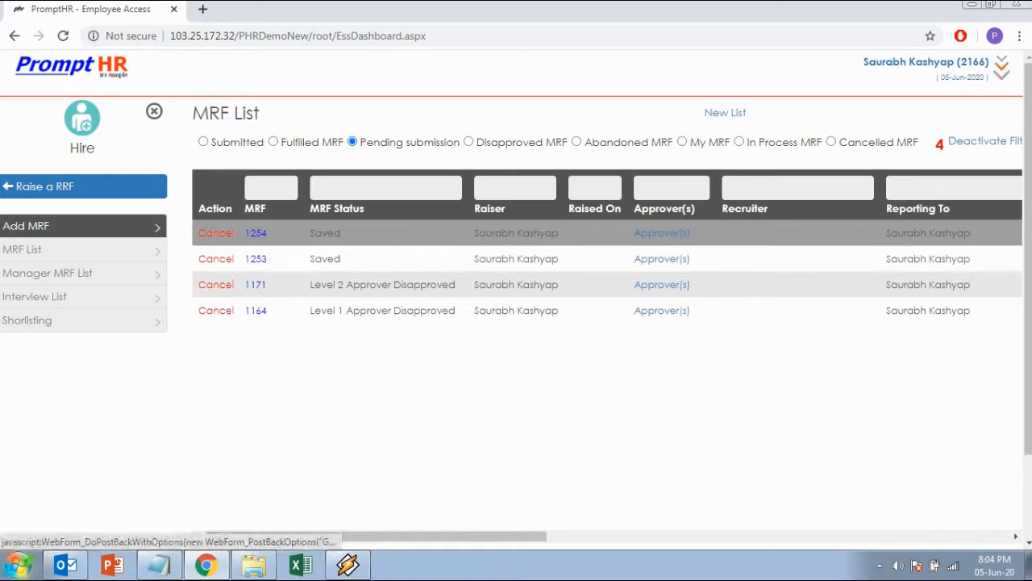
left_click_drag(342, 233, 310, 233)
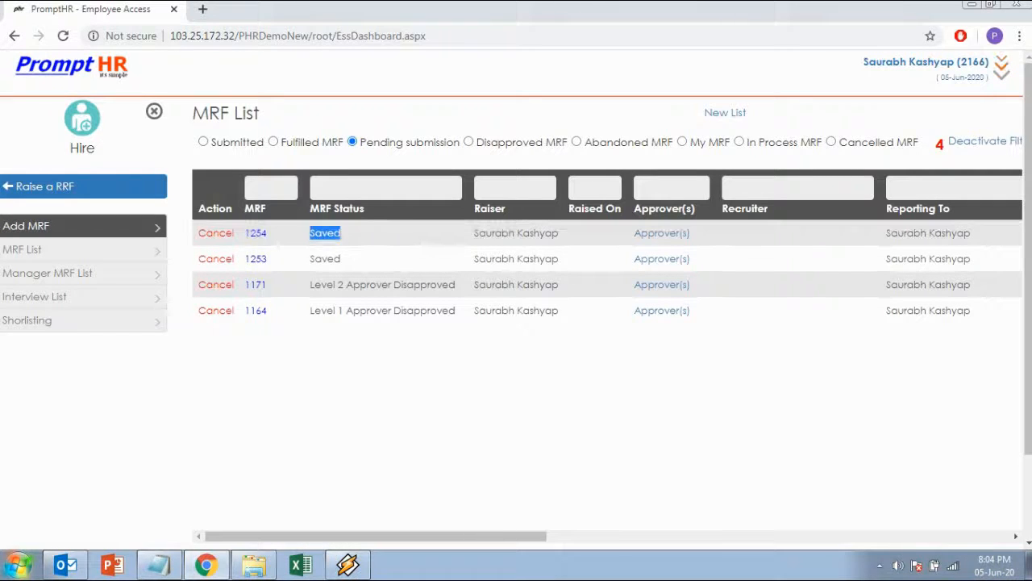
left_click(315, 359)
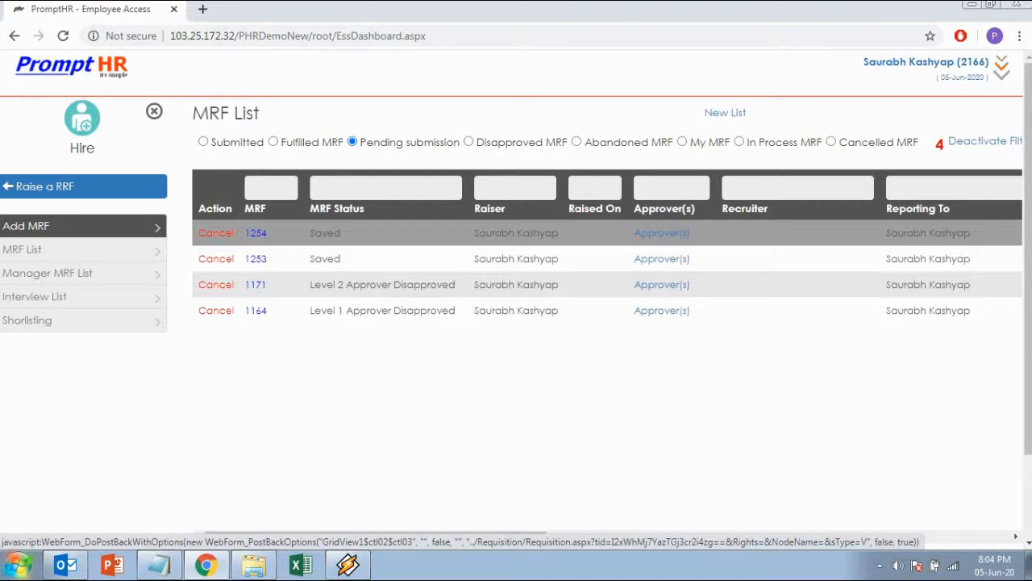
left_click(256, 233)
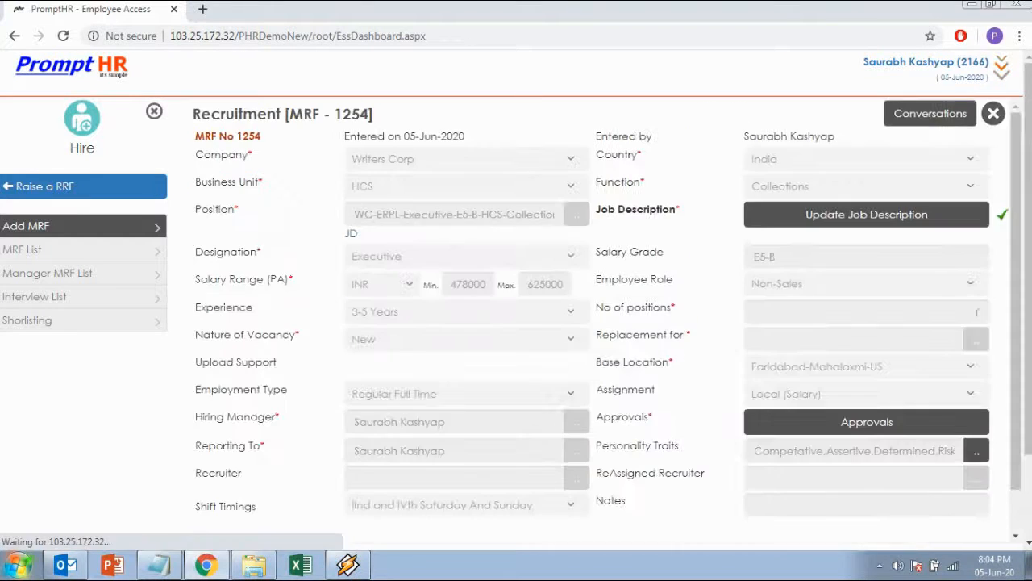
Step: Review the details of saved requisition MRF 1254, submit it and confirm the submission
scroll(607, 322, "down", 2)
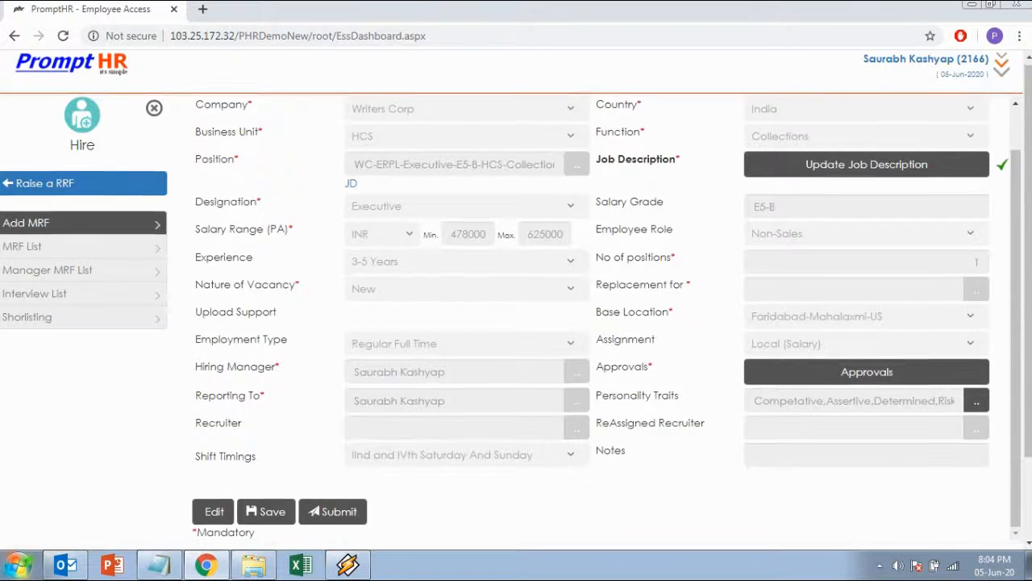
scroll(607, 322, "down", 1)
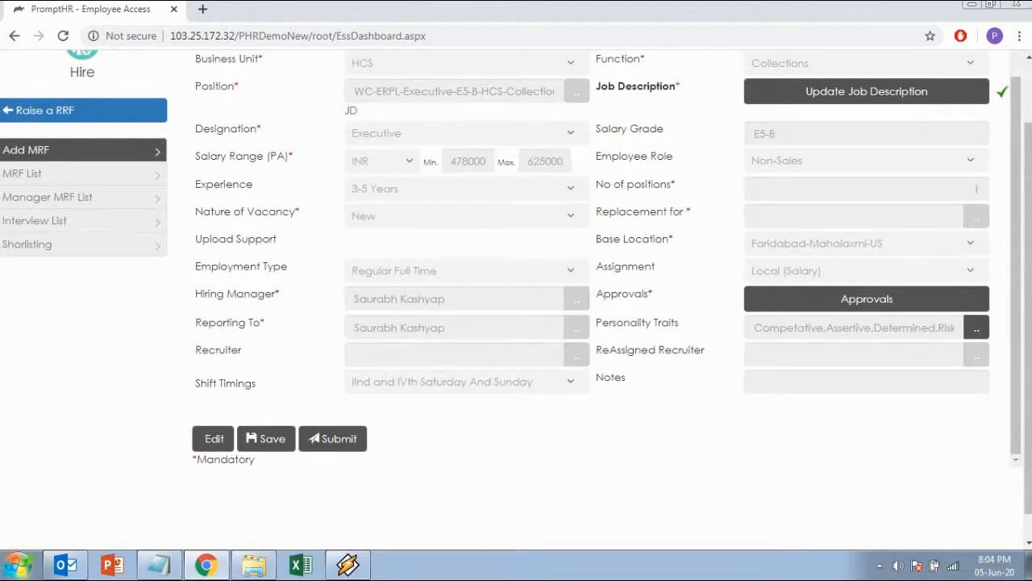
scroll(607, 258, "up", 1)
scroll(607, 258, "down", 1)
scroll(606, 258, "up", 3)
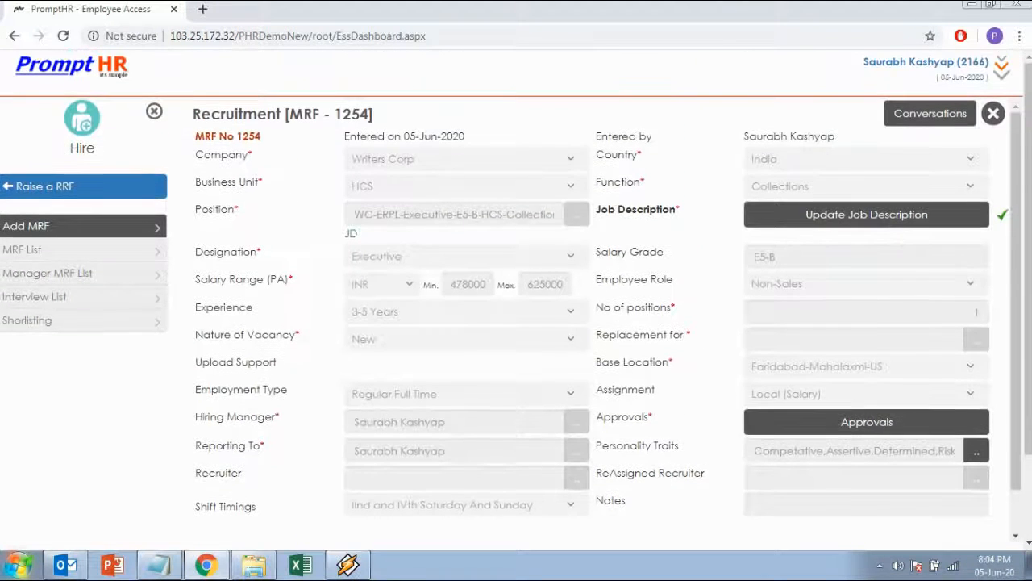
scroll(606, 321, "down", 1)
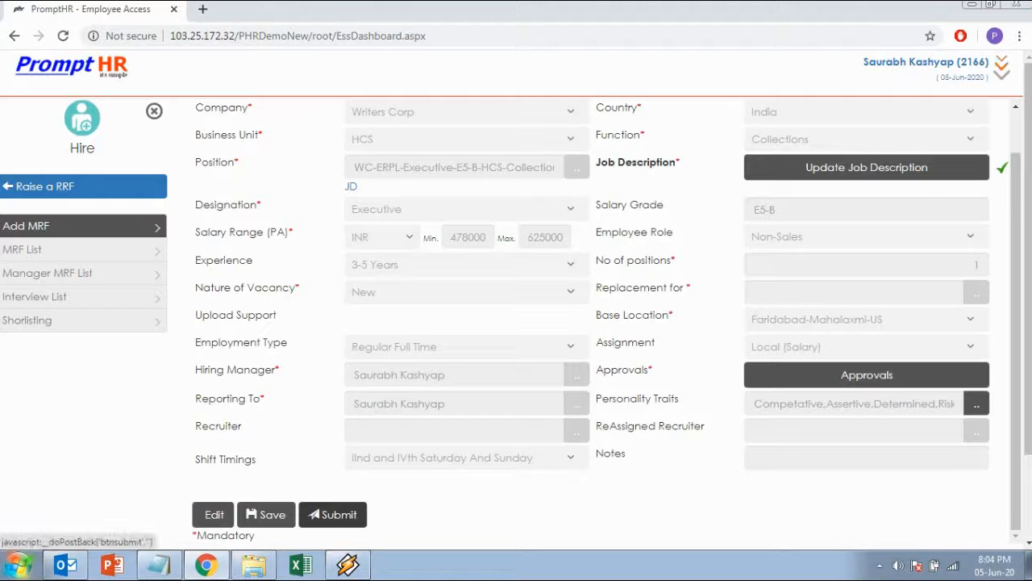
left_click(332, 514)
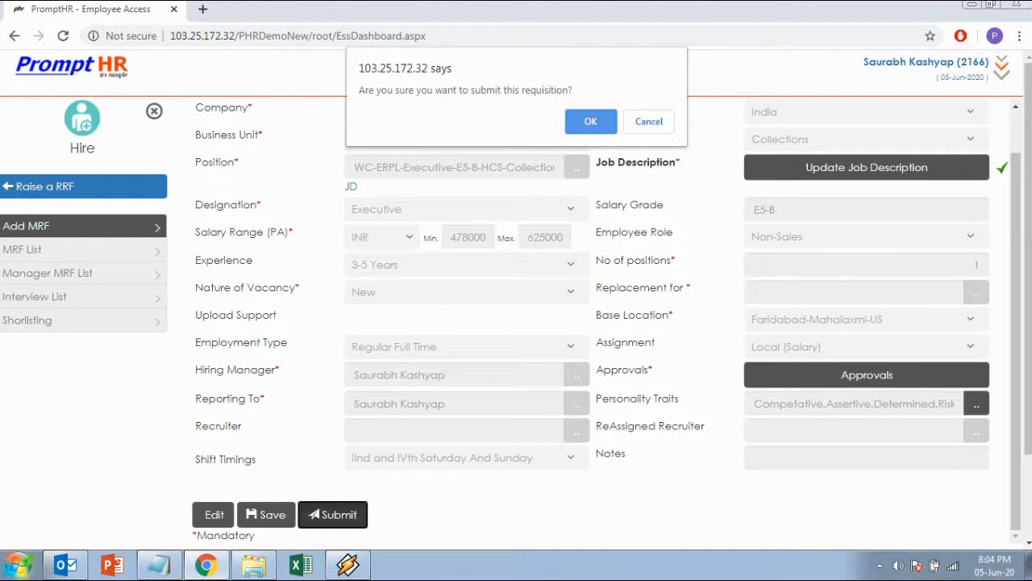
key("Return")
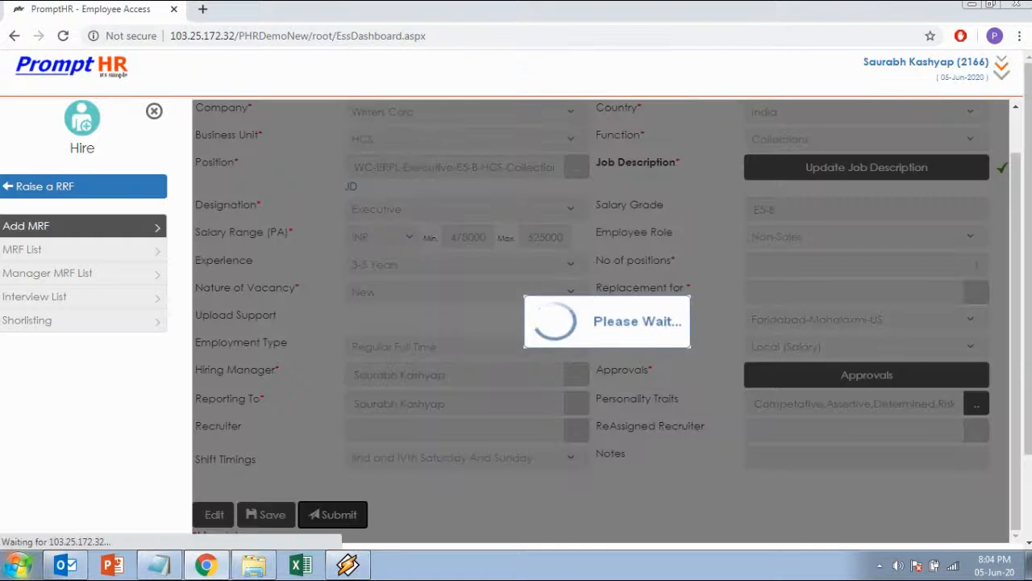